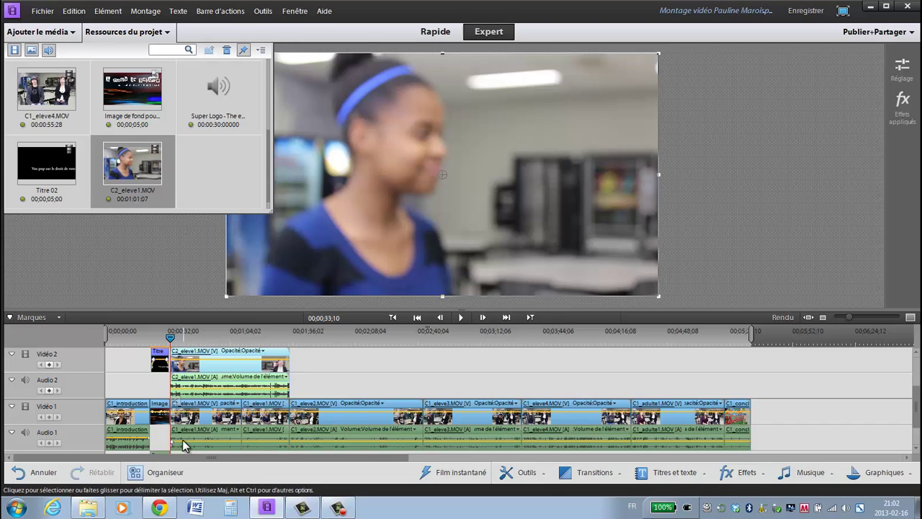
# - Play the start of the C2_eleve1.MOV clip on Vidéo 2 to check its sync, and return the playhead to 00;00;33;11
pyautogui.click(136, 32)
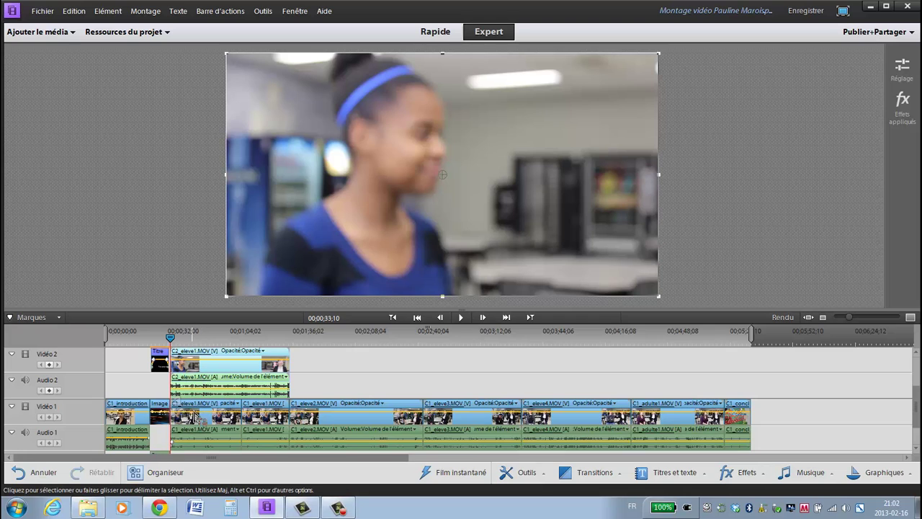
pyautogui.click(910, 318)
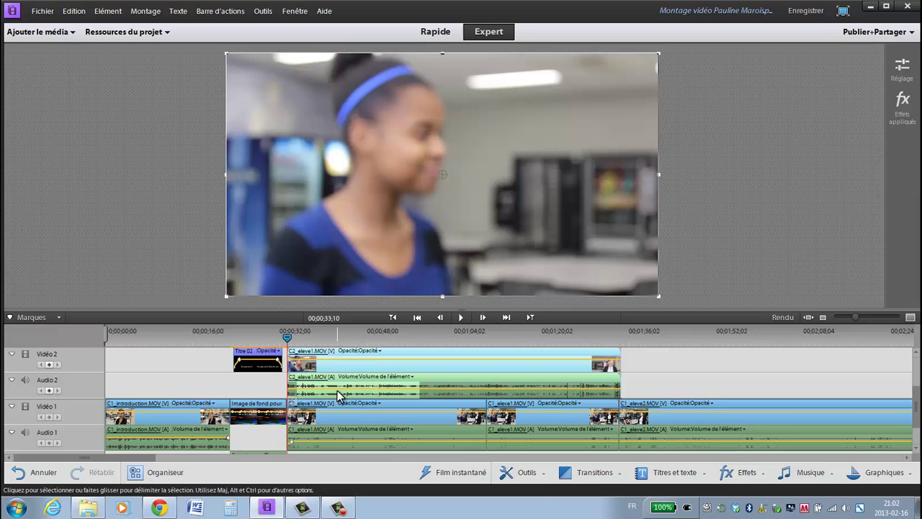
pyautogui.click(461, 316)
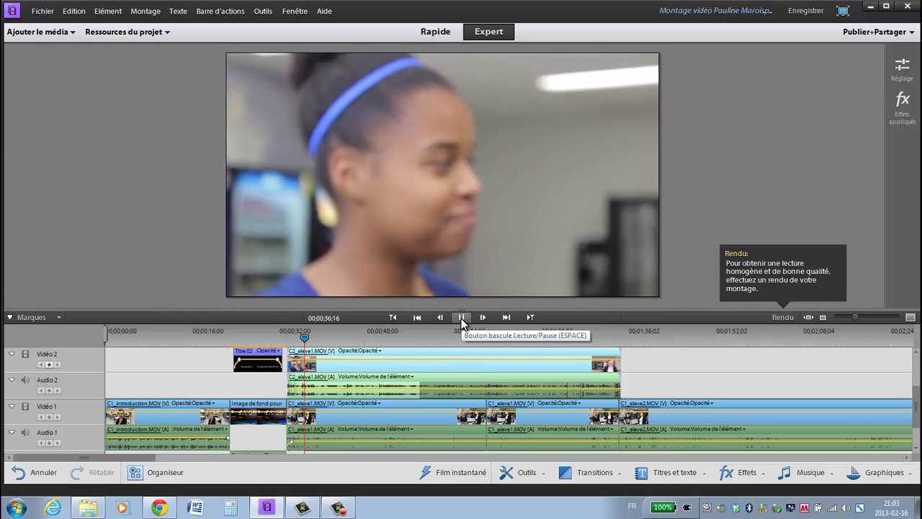
pyautogui.click(461, 319)
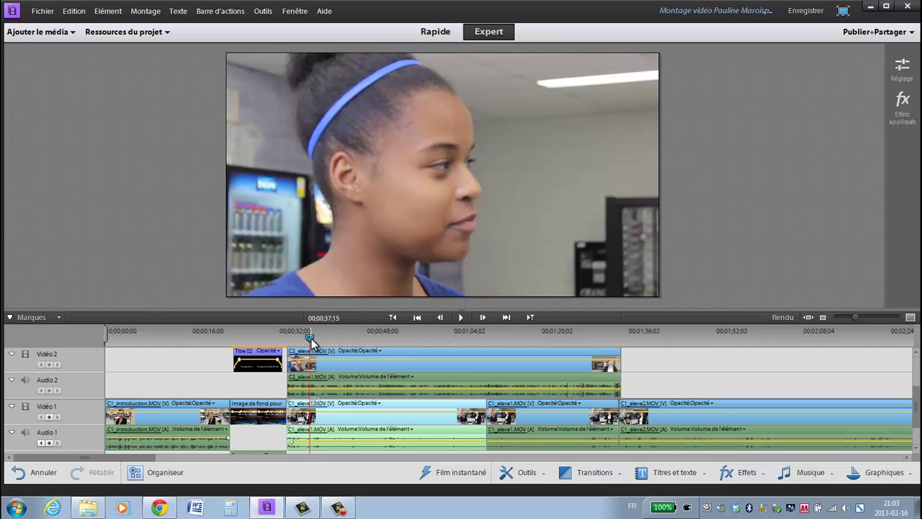
pyautogui.moveTo(310, 336); pyautogui.dragTo(290, 338)
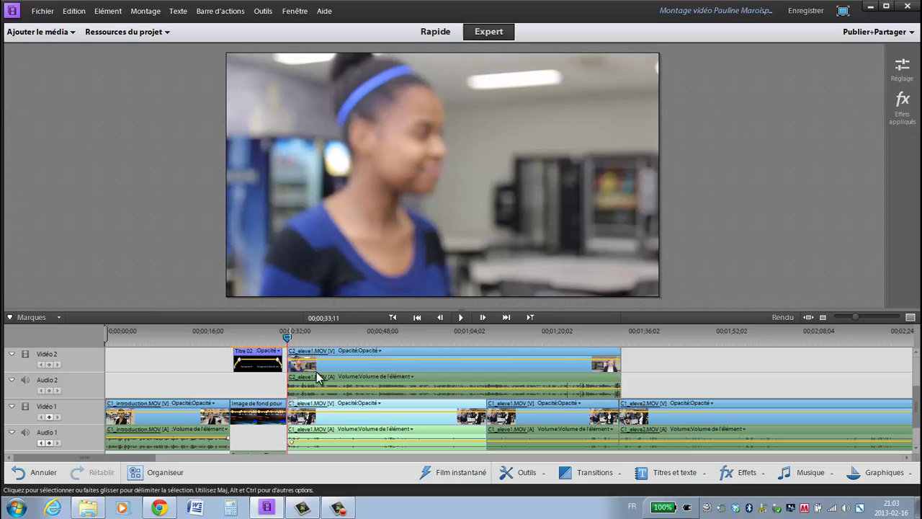
# - Delete only the audio of the C2_eleve1.MOV clip on Vidéo 2, keeping its video
pyautogui.click(365, 366)
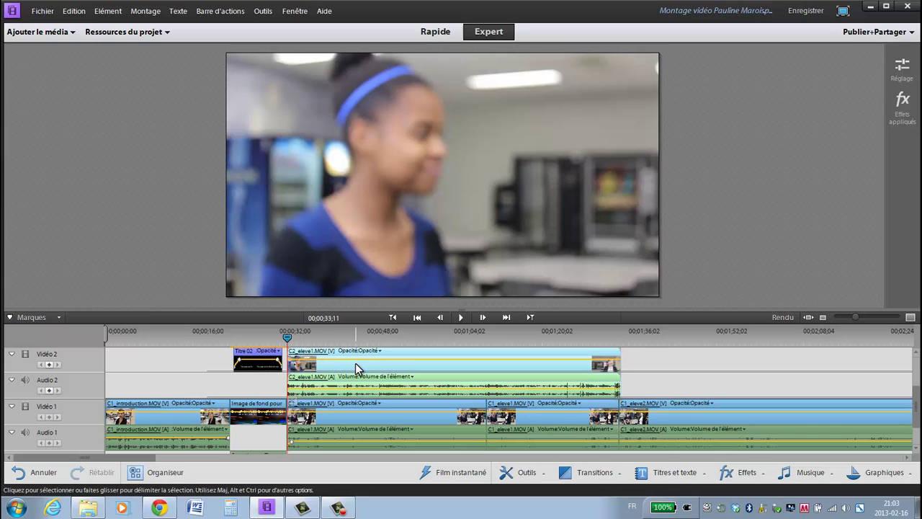
pyautogui.rightClick(355, 363)
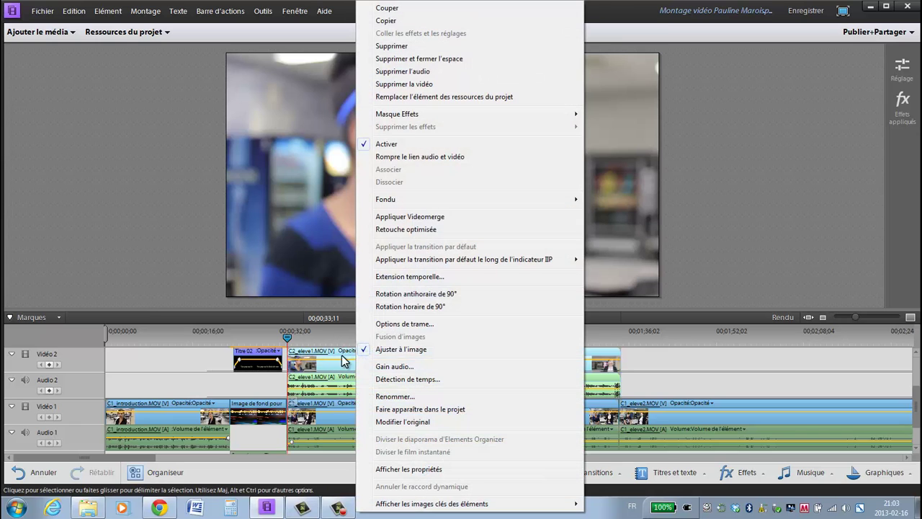
pyautogui.click(412, 73)
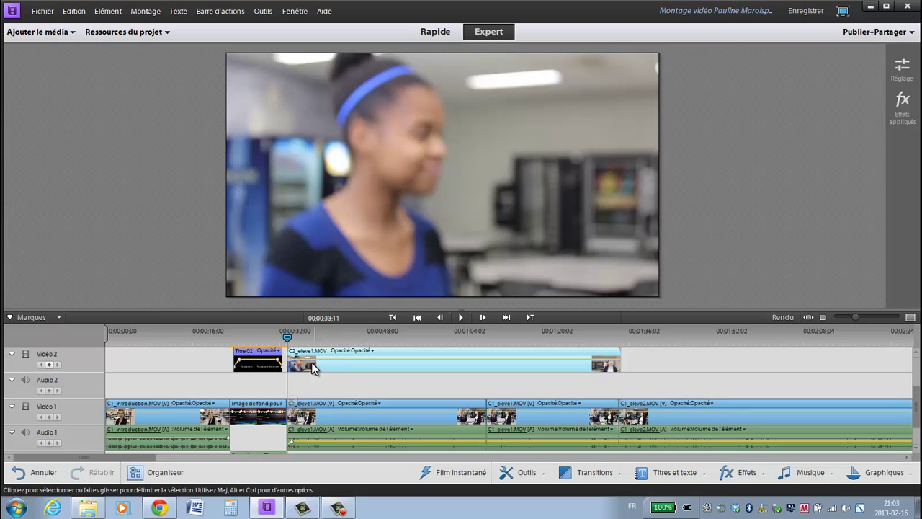
# - Scrub through the C2_eleve1.MOV clip up to 00;00;53;04 and bring the playhead back to 00;00;33;05
pyautogui.moveTo(288, 336); pyautogui.dragTo(316, 334)
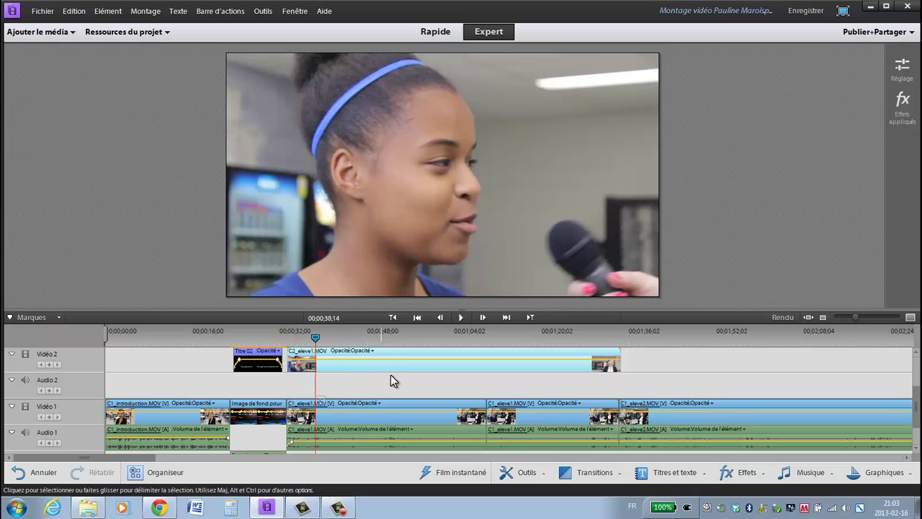
pyautogui.moveTo(322, 339); pyautogui.dragTo(335, 336)
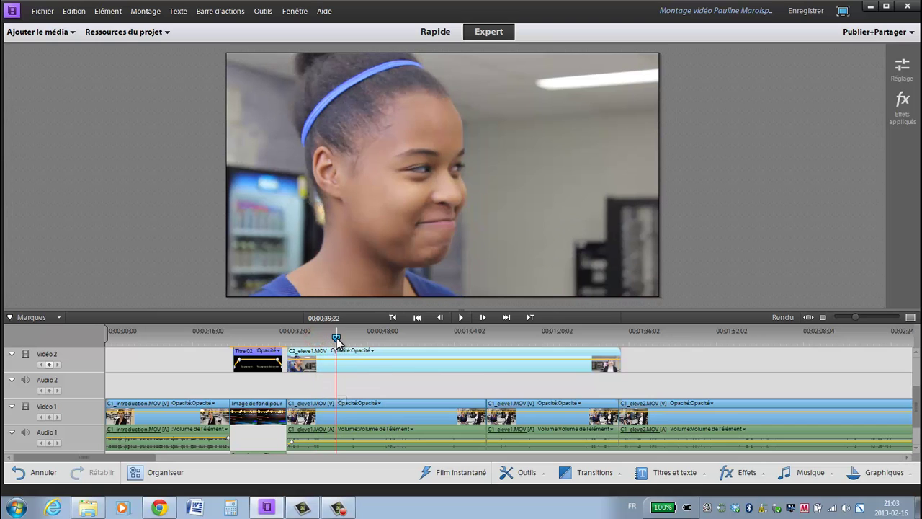
pyautogui.click(355, 366)
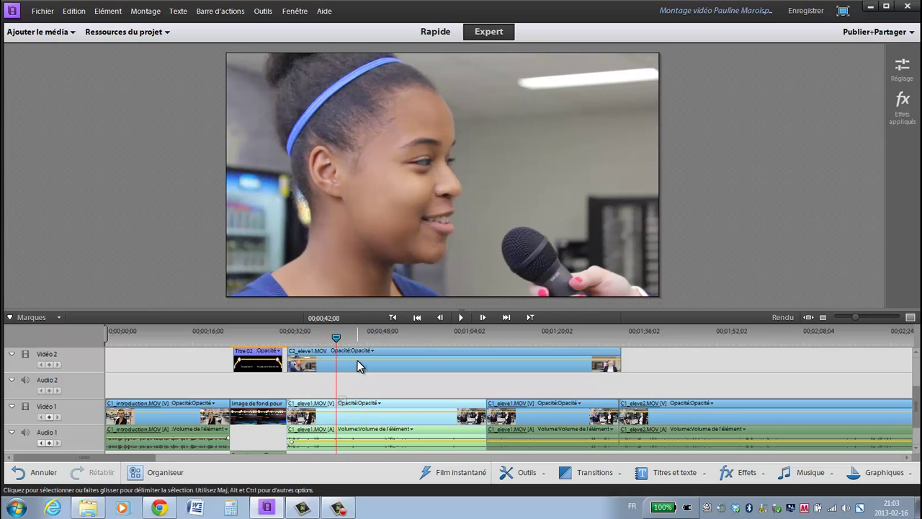
pyautogui.click(357, 360)
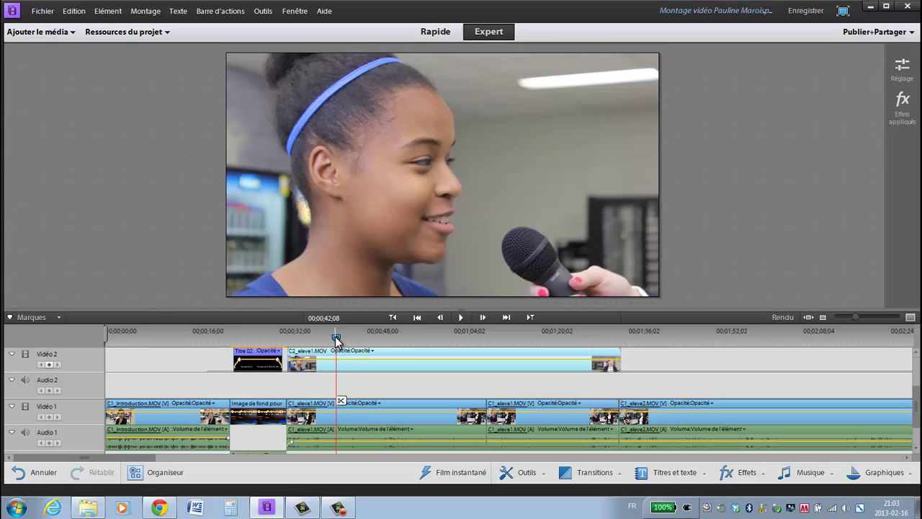
pyautogui.moveTo(335, 338); pyautogui.dragTo(394, 339)
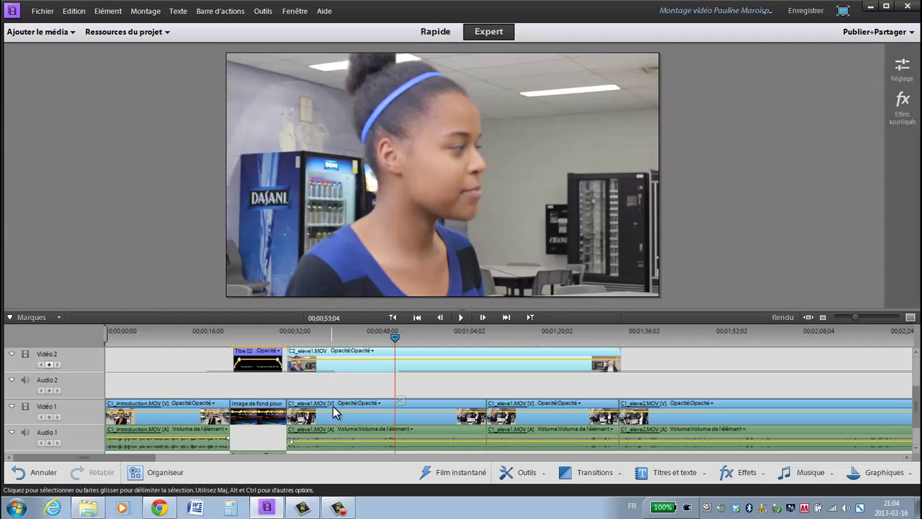
pyautogui.moveTo(391, 341); pyautogui.dragTo(287, 341)
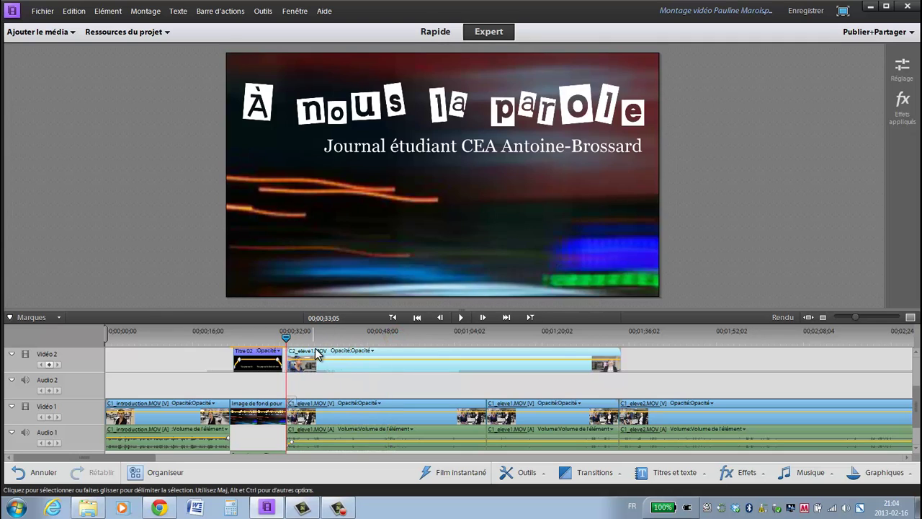
# - Shift the C2_eleve1.MOV clip on Vidéo 2 about half a second later and play the result to check lip sync
pyautogui.click(910, 318)
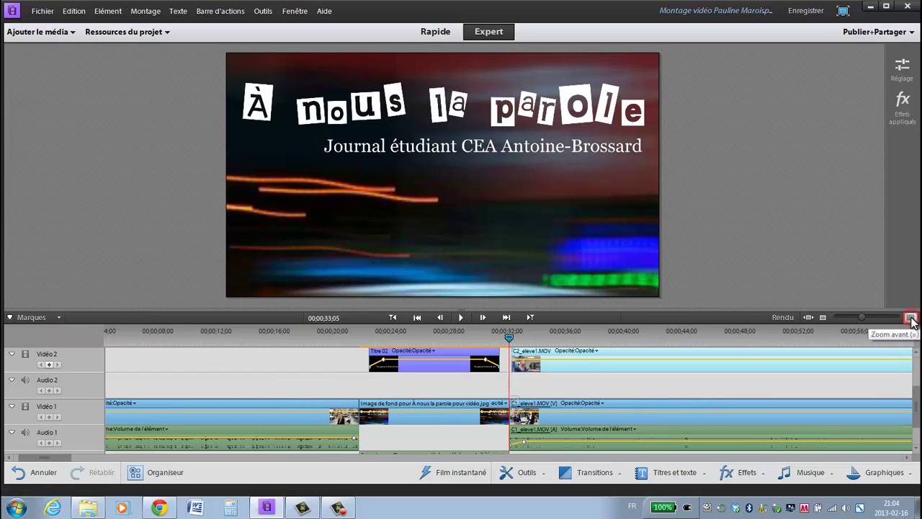
pyautogui.click(911, 317)
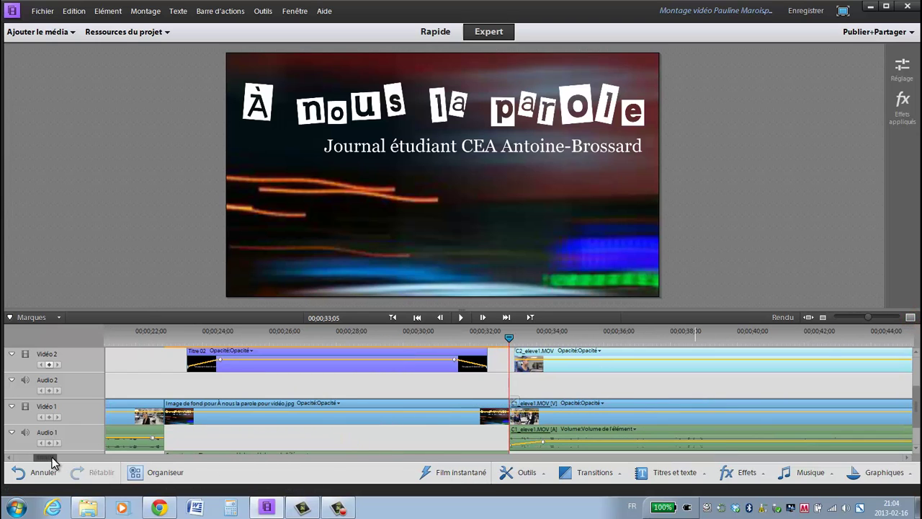
pyautogui.moveTo(52, 457); pyautogui.dragTo(60, 455)
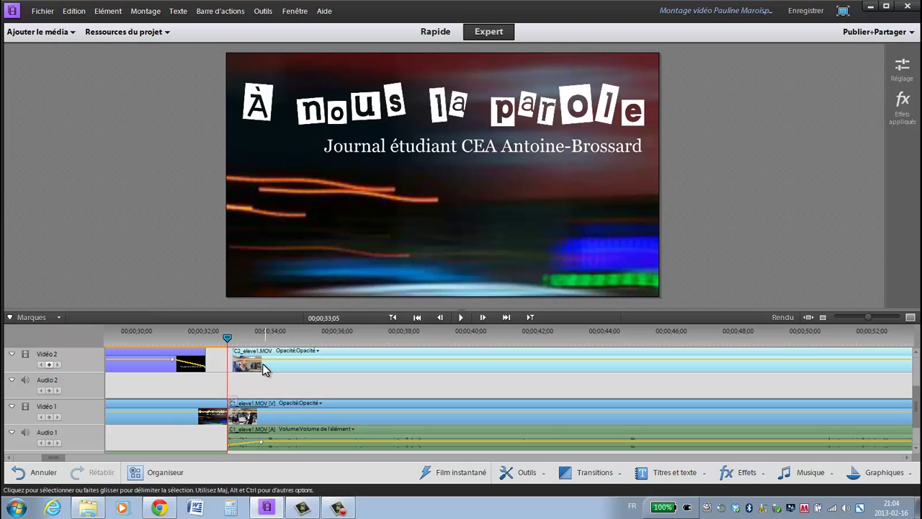
pyautogui.moveTo(263, 354)
pyautogui.mouseDown()
pyautogui.moveTo(281, 357)
pyautogui.moveTo(274, 360)
pyautogui.mouseUp()
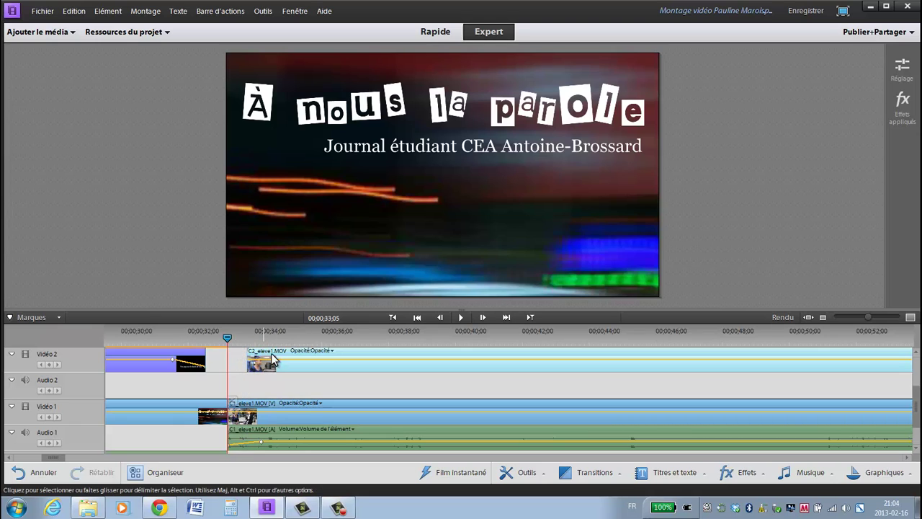
pyautogui.click(462, 319)
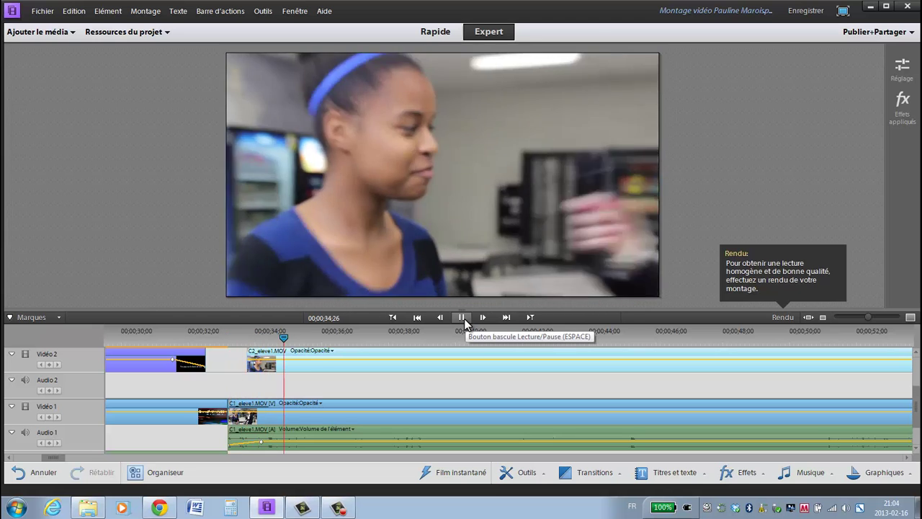
pyautogui.click(463, 320)
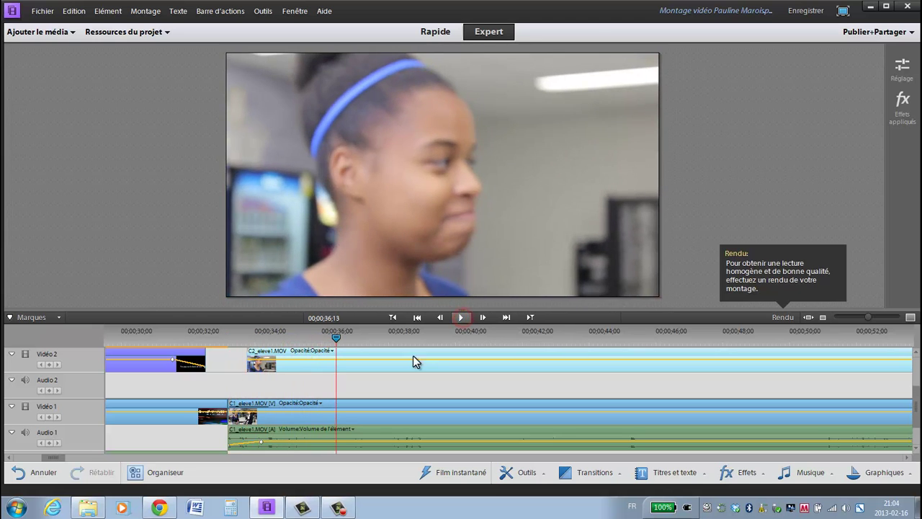
# - Move the C2_eleve1.MOV clip about a third of a second further along Vidéo 2 and replay its beginning
pyautogui.click(260, 353)
pyautogui.moveTo(261, 353); pyautogui.dragTo(271, 352)
pyautogui.moveTo(336, 338); pyautogui.dragTo(251, 339)
pyautogui.click(463, 317)
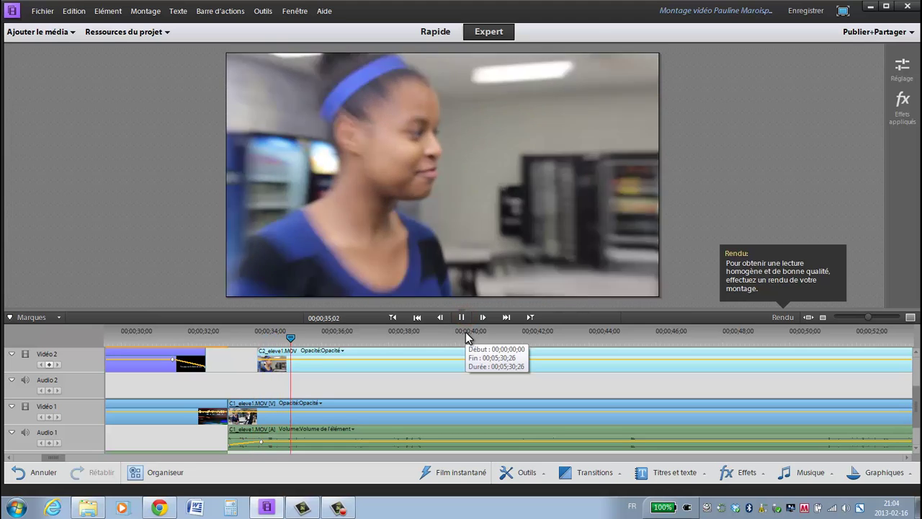
pyautogui.click(466, 317)
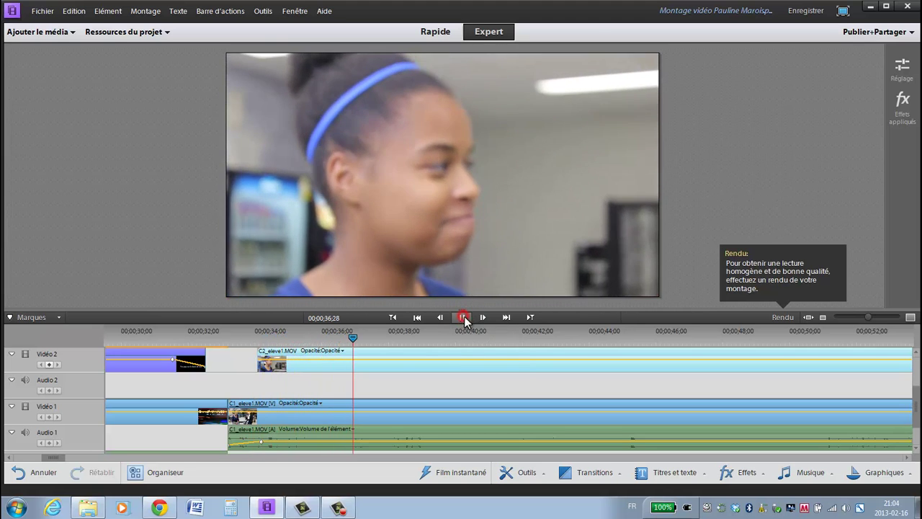
# - Try a small nudge of the C2_eleve1.MOV clip along Vidéo 2 and undo it
pyautogui.click(265, 351)
pyautogui.moveTo(265, 351); pyautogui.dragTo(268, 352)
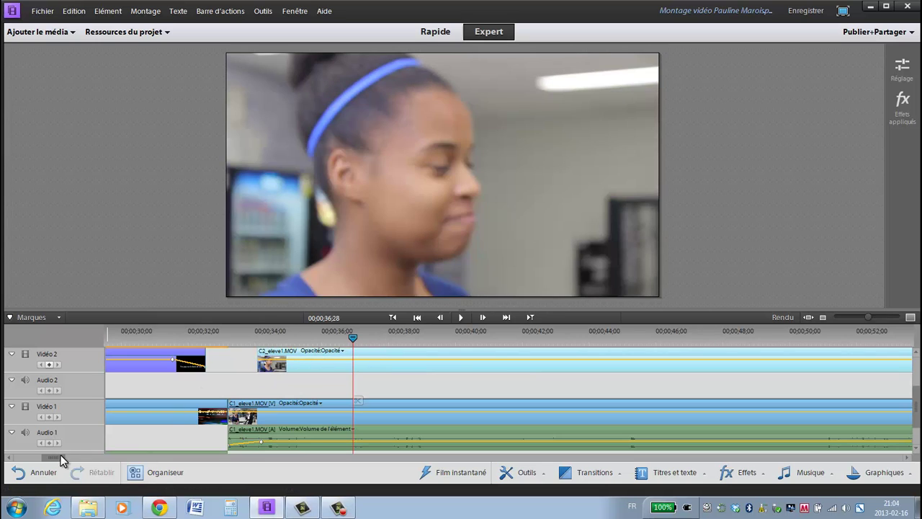
pyautogui.click(39, 472)
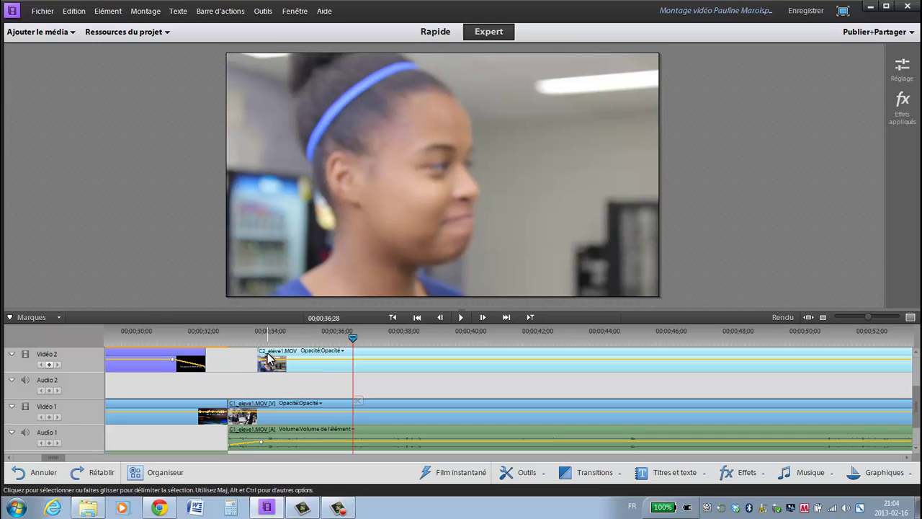
# - Nudge the C2_eleve1.MOV clip a few frames later on Vidéo 2 and play from just before it to recheck the sync
pyautogui.moveTo(268, 357); pyautogui.dragTo(276, 357)
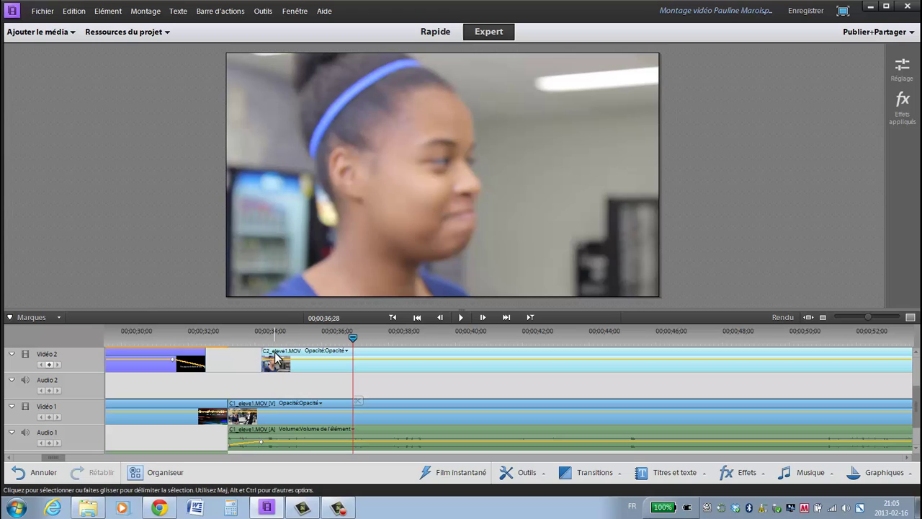
pyautogui.moveTo(346, 337); pyautogui.dragTo(237, 340)
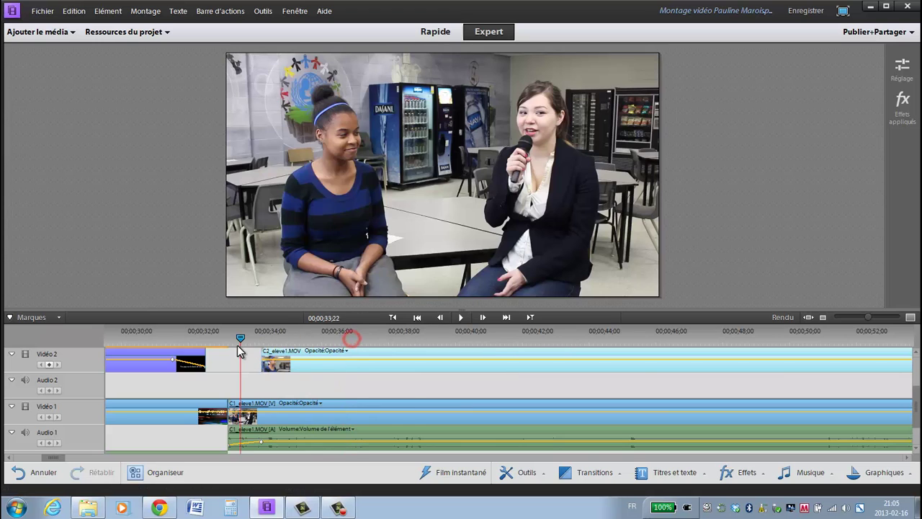
pyautogui.click(463, 319)
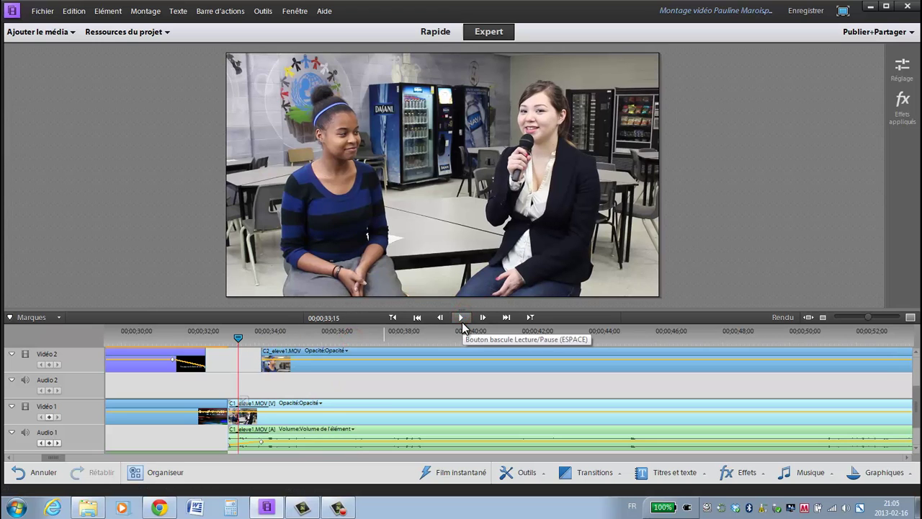
pyautogui.click(463, 320)
pyautogui.click(463, 319)
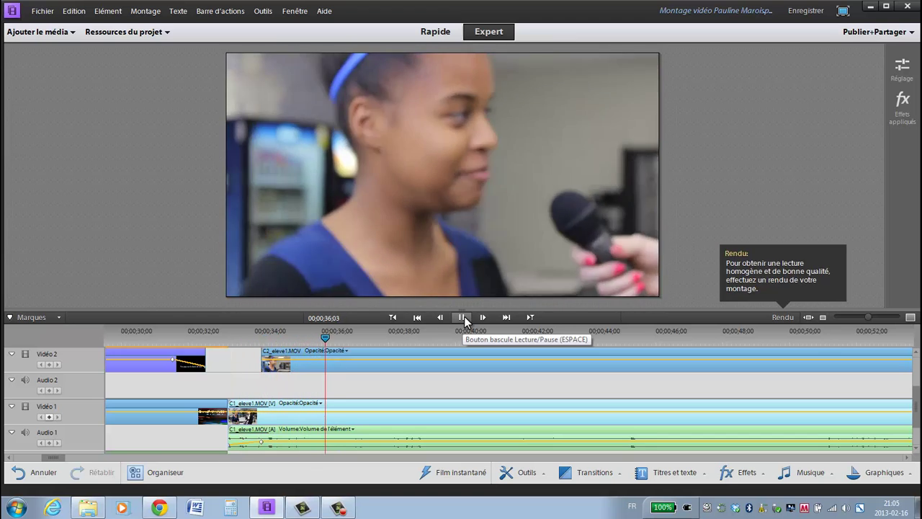
pyautogui.click(463, 319)
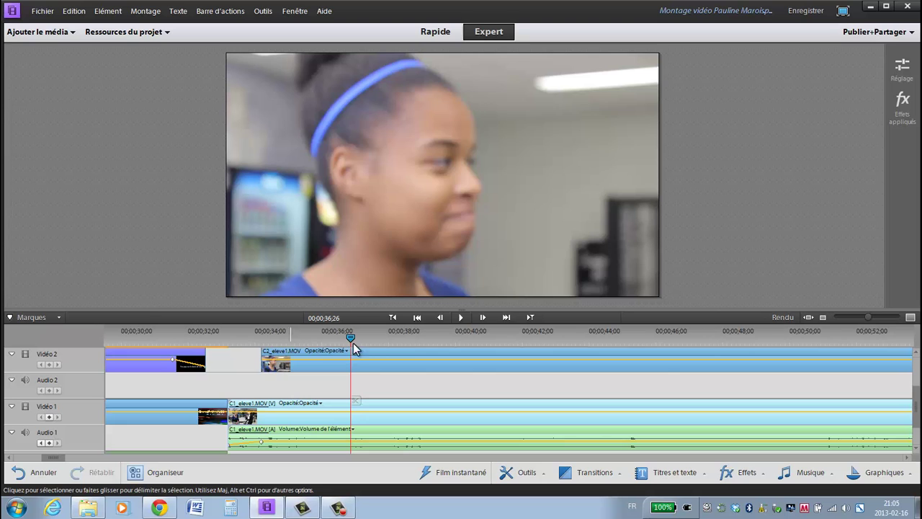
# - Fine-tune the C2_eleve1.MOV clip by a couple of frames later and play from 00;00;33;25 to verify sync with the Audio 1 track
pyautogui.click(910, 317)
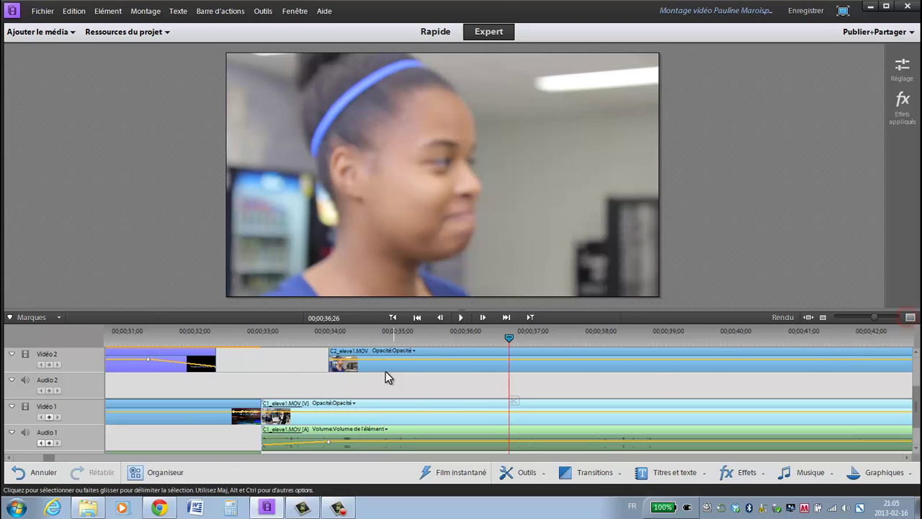
pyautogui.moveTo(340, 356); pyautogui.dragTo(343, 357)
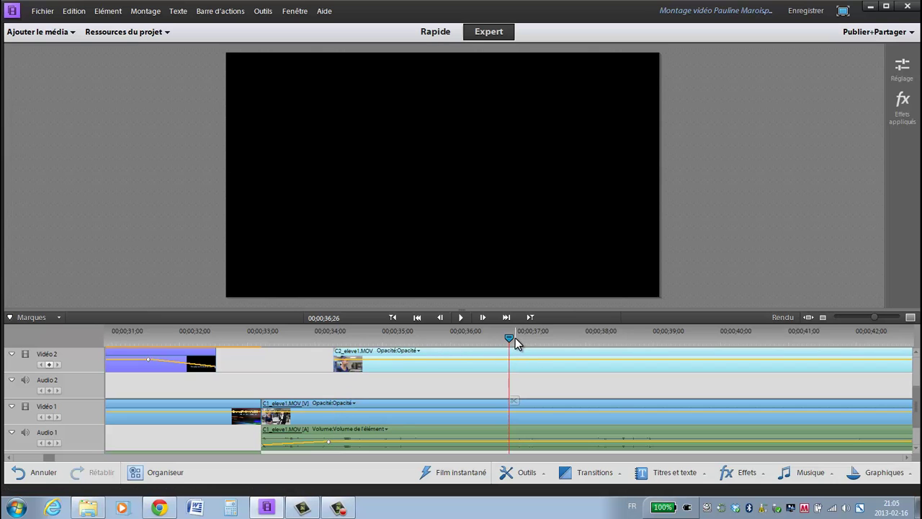
pyautogui.moveTo(512, 338); pyautogui.dragTo(303, 346)
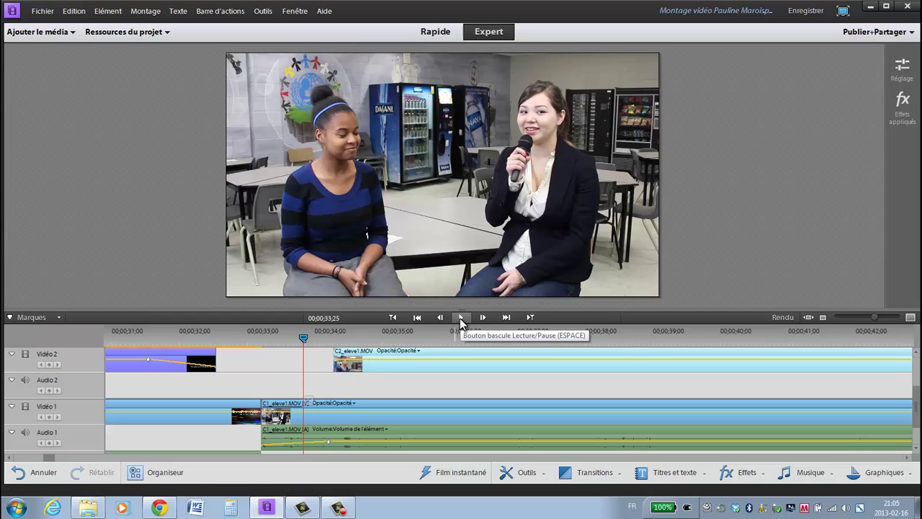
pyautogui.click(909, 318)
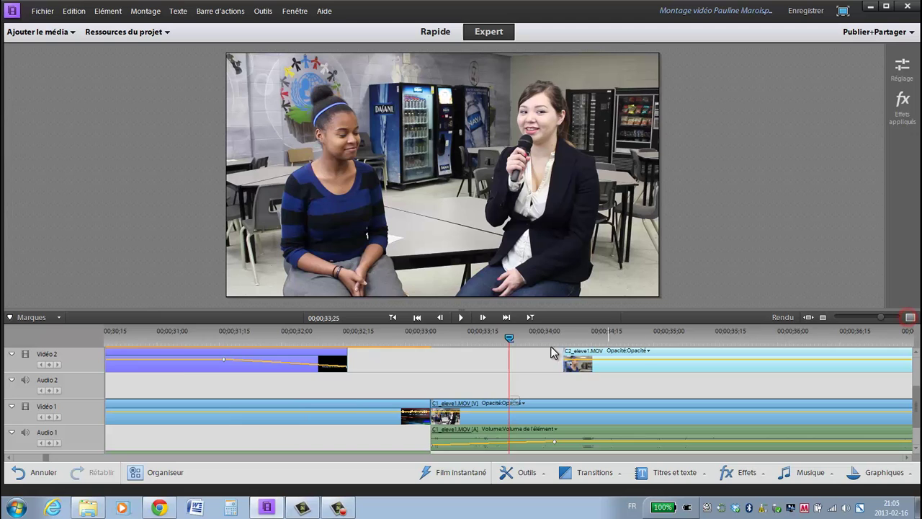
pyautogui.click(461, 322)
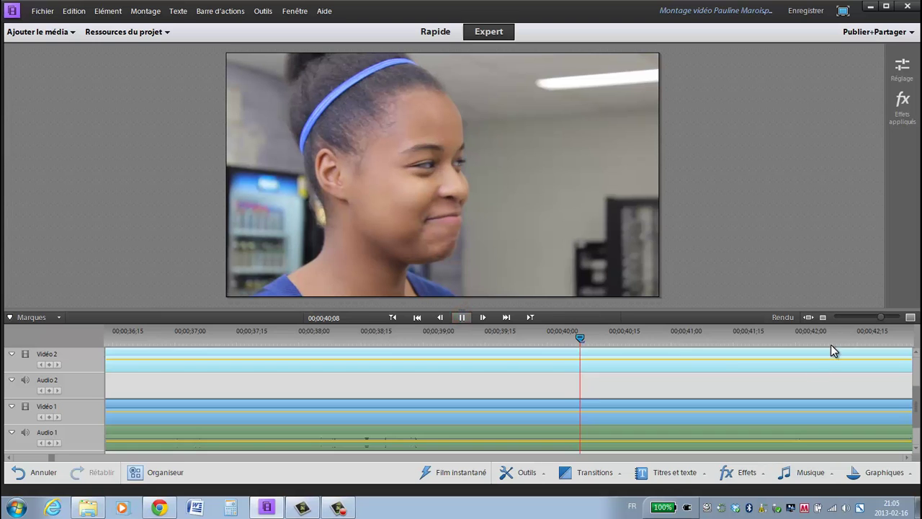
pyautogui.press('space')
pyautogui.click(824, 316)
pyautogui.click(824, 317)
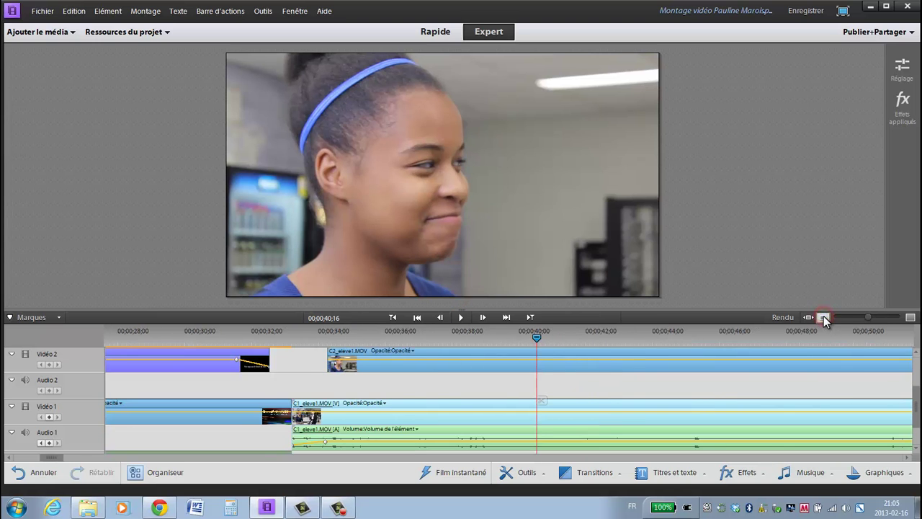
# - Split the C2_eleve1.MOV clip on Vidéo 2 at 00;00;40;24, just as the student's answer begins, and delete the part before the cut
pyautogui.click(823, 316)
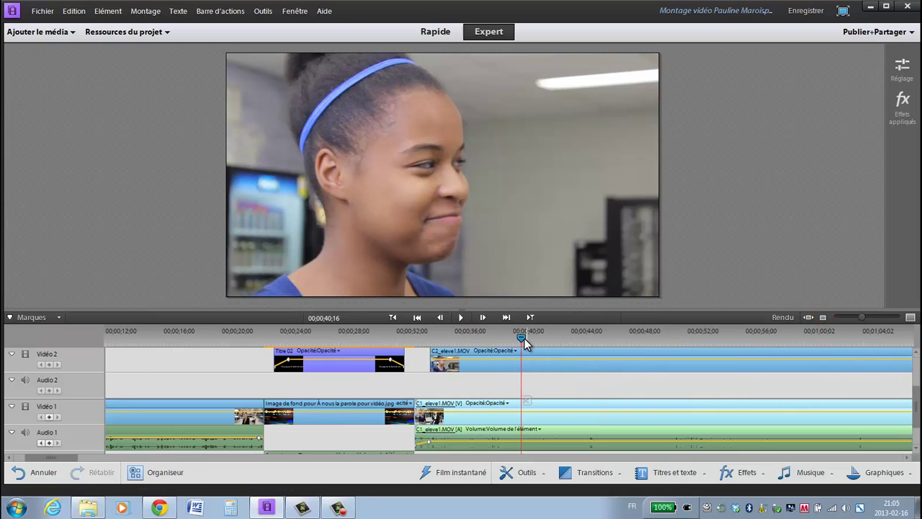
pyautogui.moveTo(436, 341); pyautogui.dragTo(417, 339)
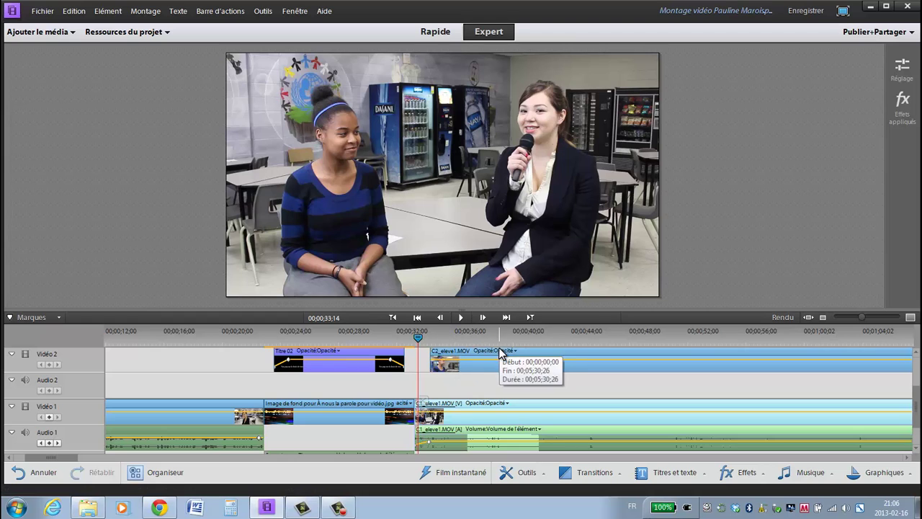
pyautogui.click(462, 318)
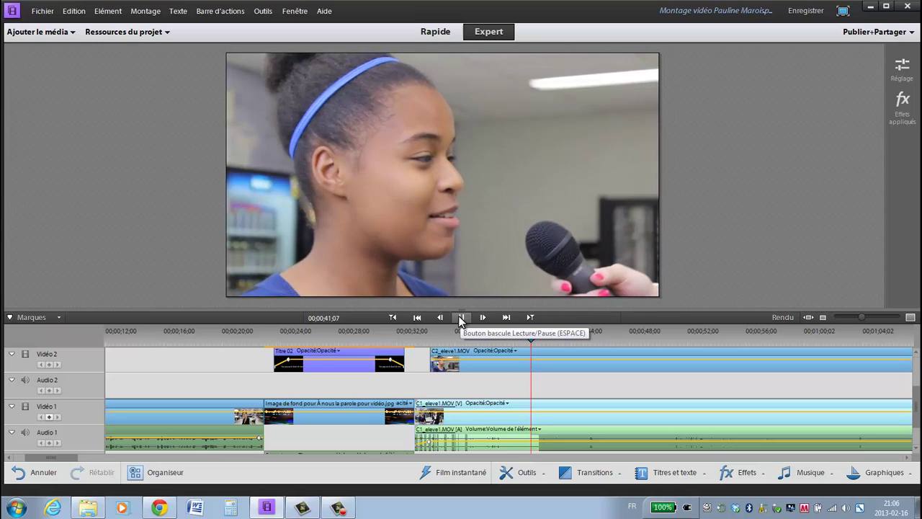
pyautogui.click(461, 318)
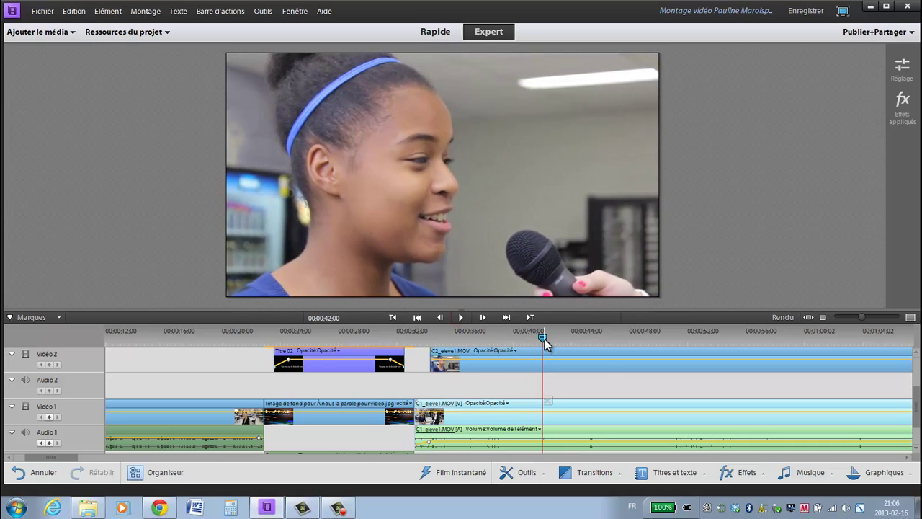
pyautogui.moveTo(546, 343); pyautogui.dragTo(524, 338)
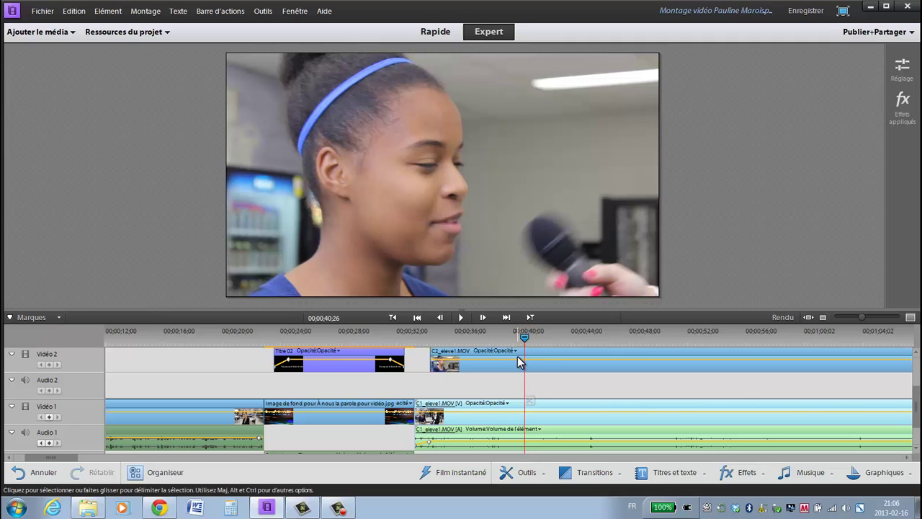
pyautogui.click(541, 359)
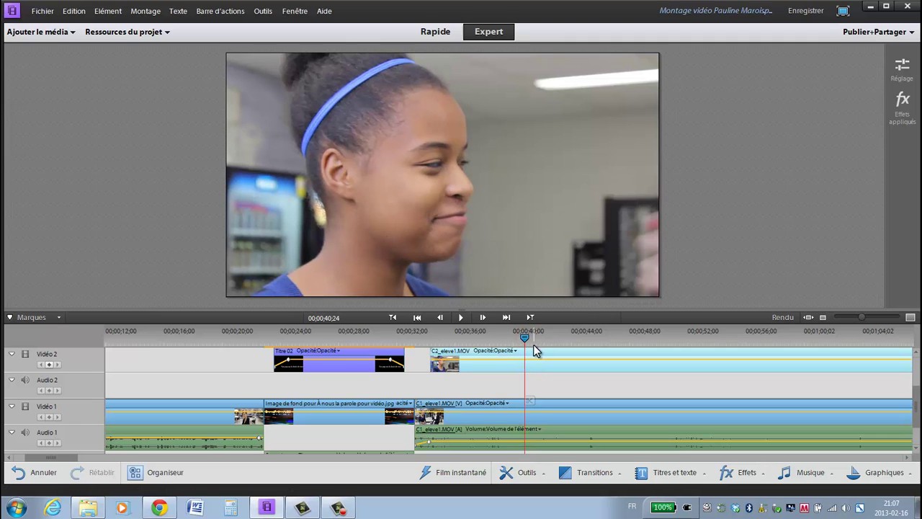
pyautogui.click(531, 402)
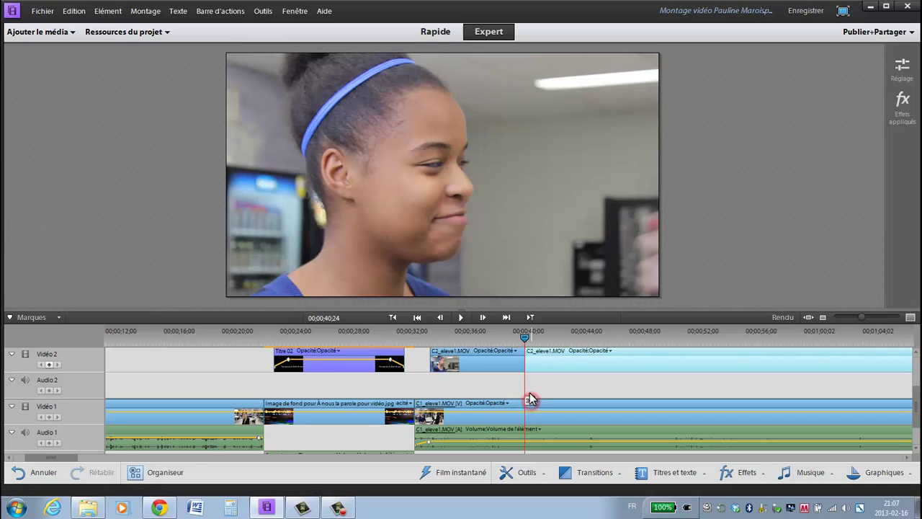
pyautogui.click(498, 363)
pyautogui.press('Delete')
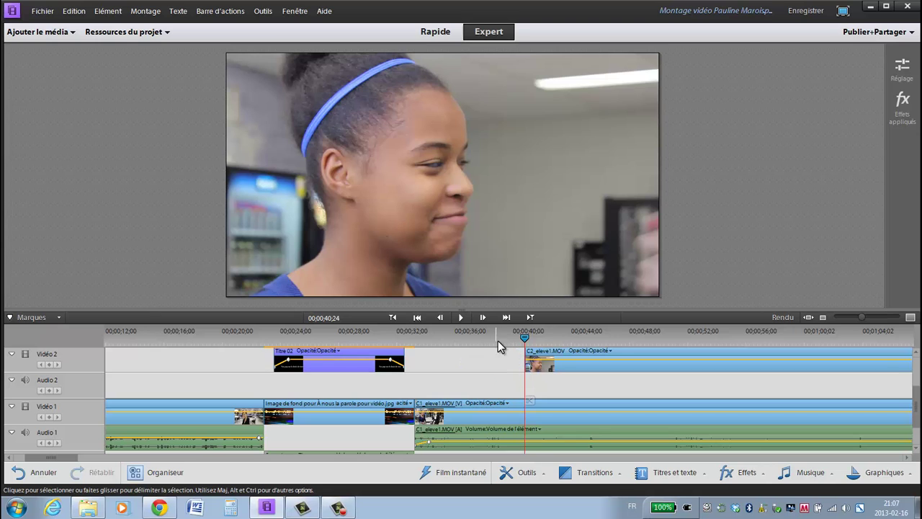
# - Play from 00;00;34;29 through the student's answer and split the C2_eleve1.MOV clip on Vidéo 2 at 00;00;50;27
pyautogui.moveTo(479, 336); pyautogui.dragTo(440, 338)
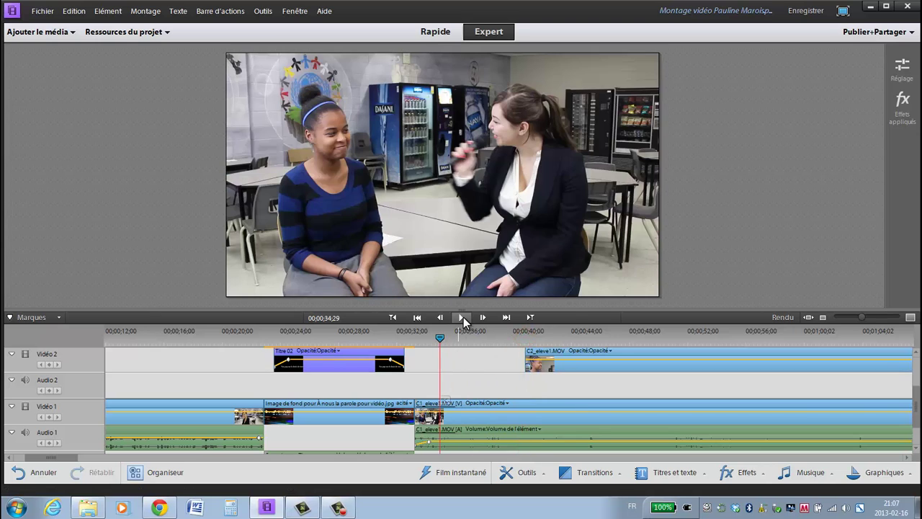
pyautogui.click(464, 318)
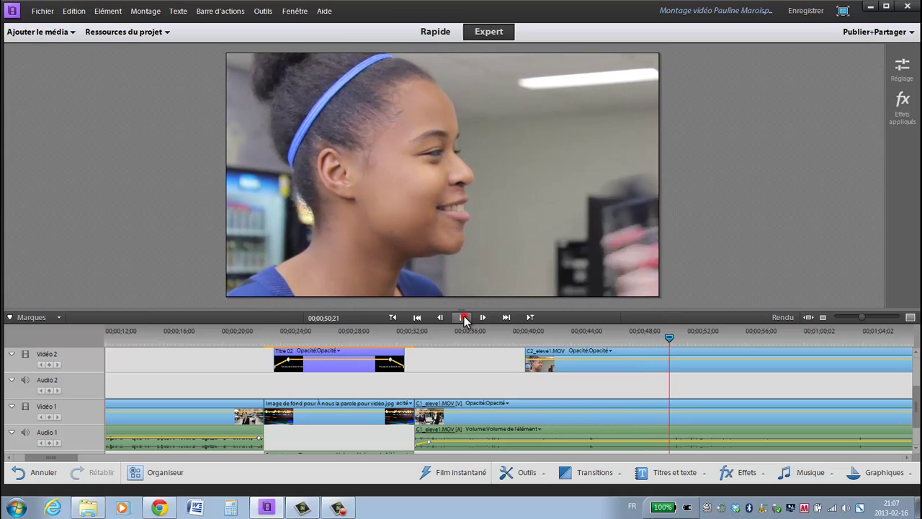
pyautogui.click(462, 317)
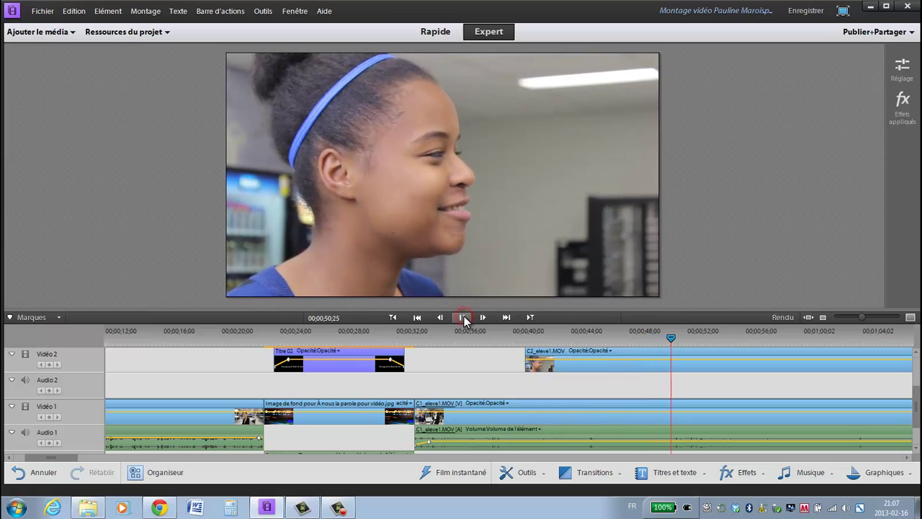
pyautogui.click(691, 362)
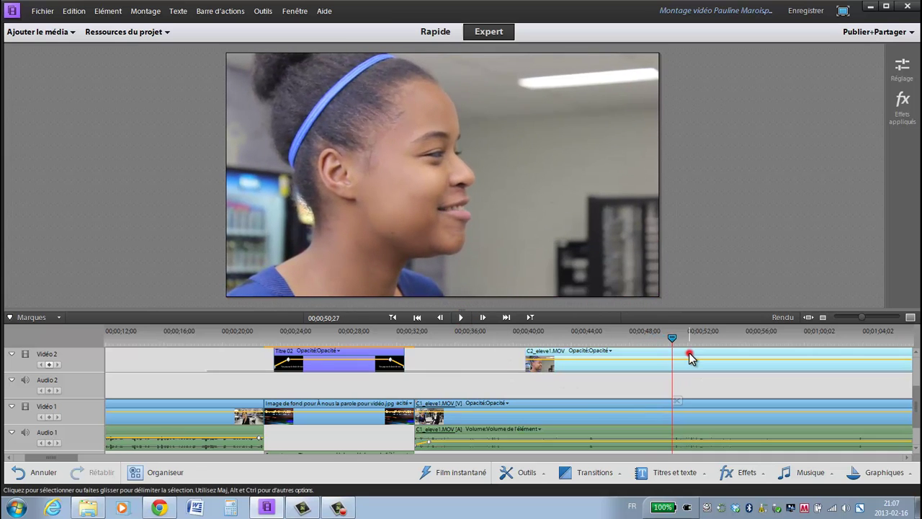
pyautogui.click(677, 400)
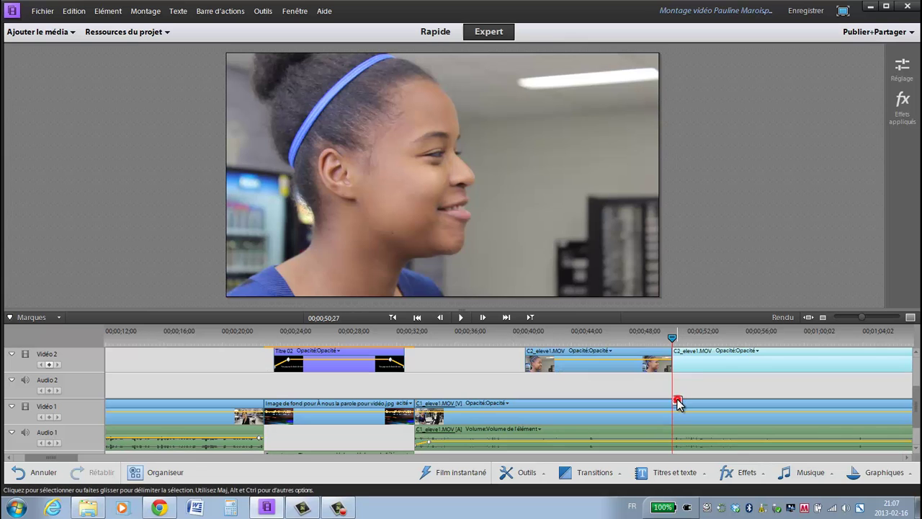
# - Play on to 00;00;57;29, split the C2_eleve1.MOV clip there, and delete the segment between the last two cuts without closing the gap
pyautogui.click(461, 319)
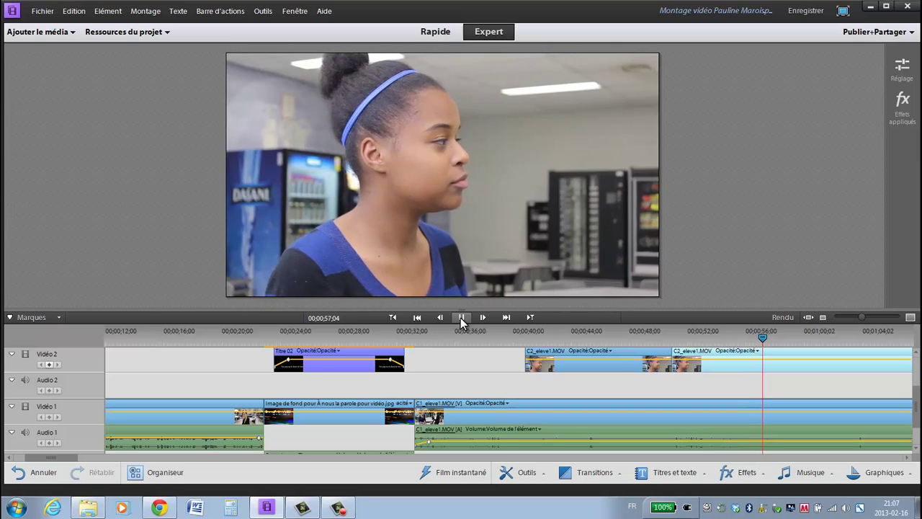
pyautogui.click(461, 319)
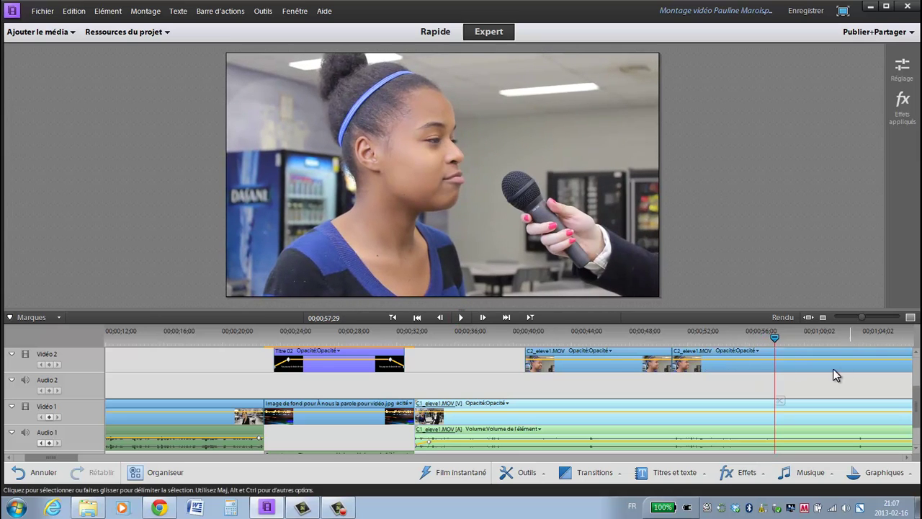
pyautogui.click(753, 351)
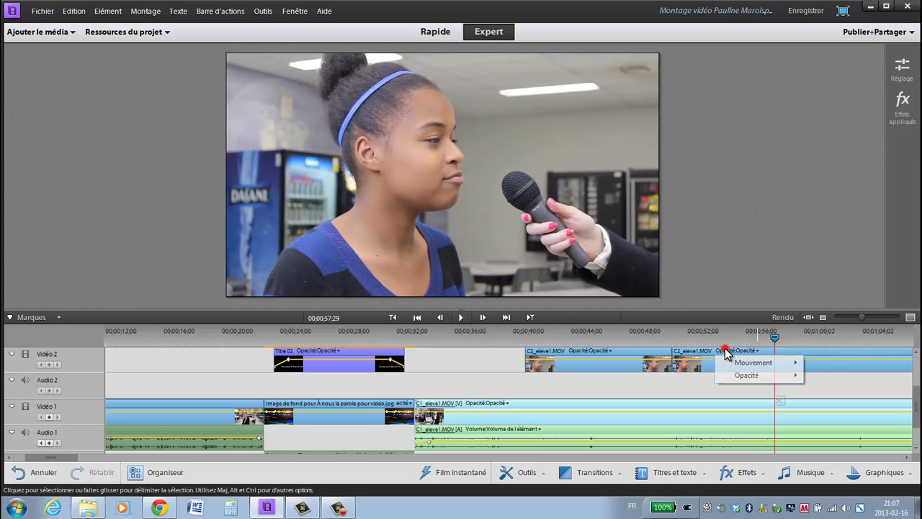
pyautogui.click(693, 353)
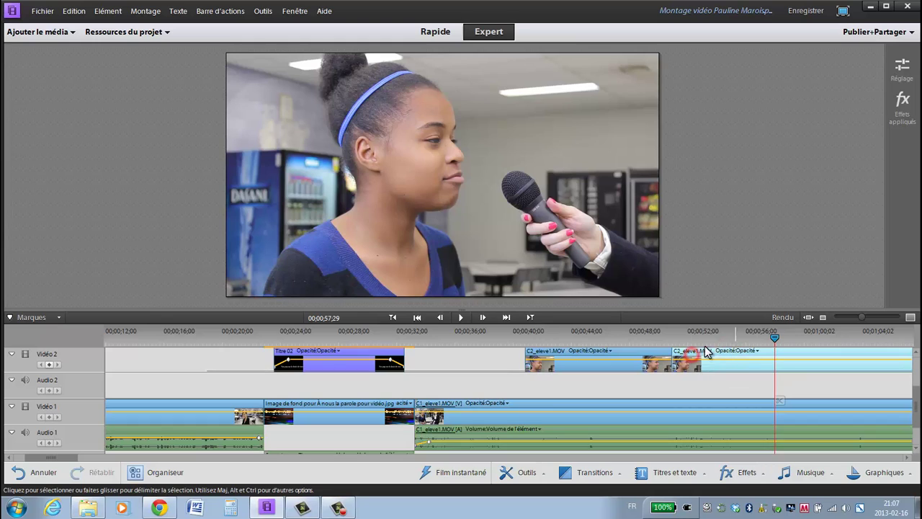
pyautogui.click(780, 399)
pyautogui.click(735, 352)
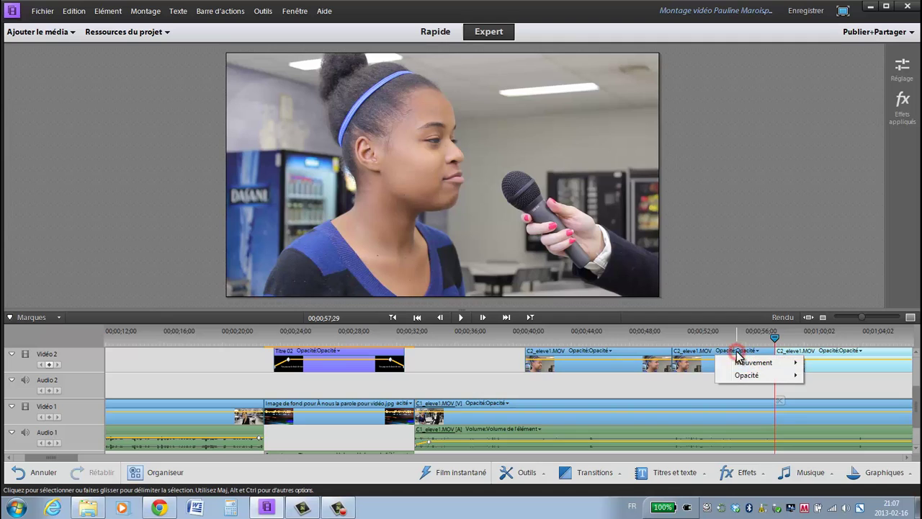
pyautogui.click(704, 354)
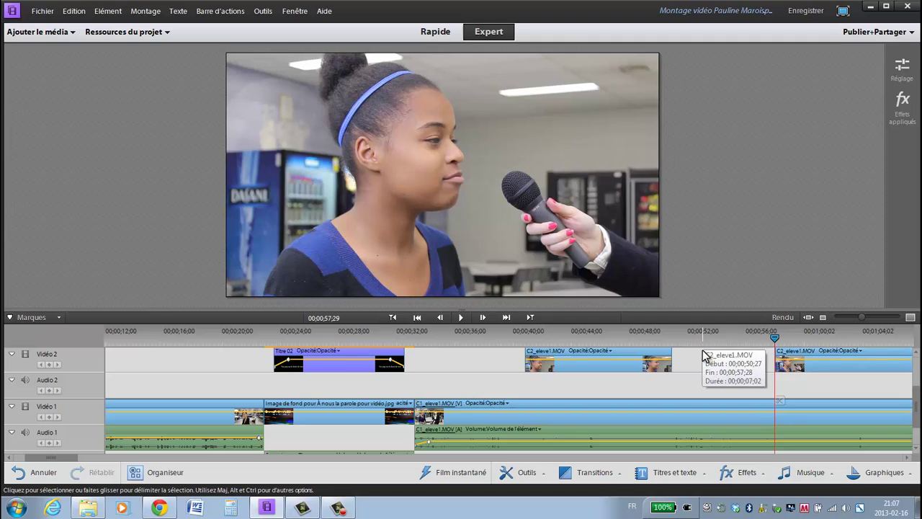
pyautogui.press('Delete')
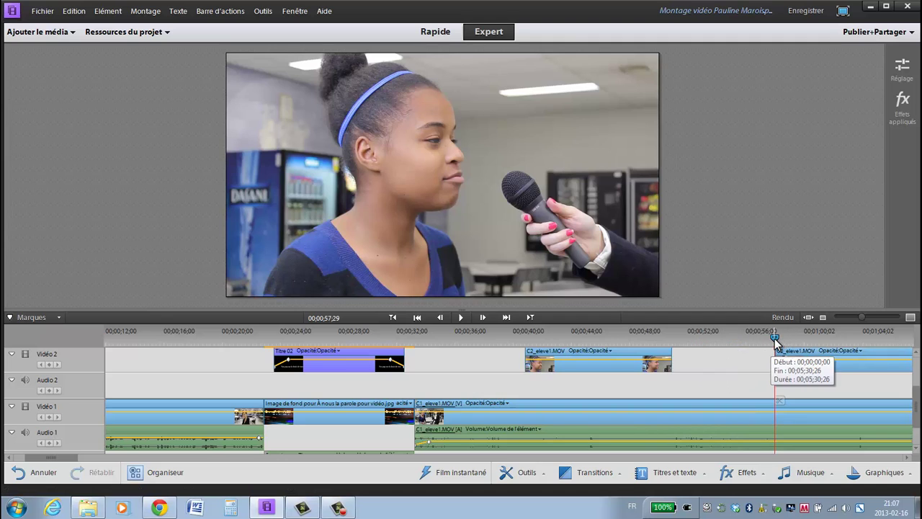
# - Play the edit from 00;00;34;06 to review the camera switches, stop at 00;01;05;07, and fit the whole project in the timeline
pyautogui.click(486, 333)
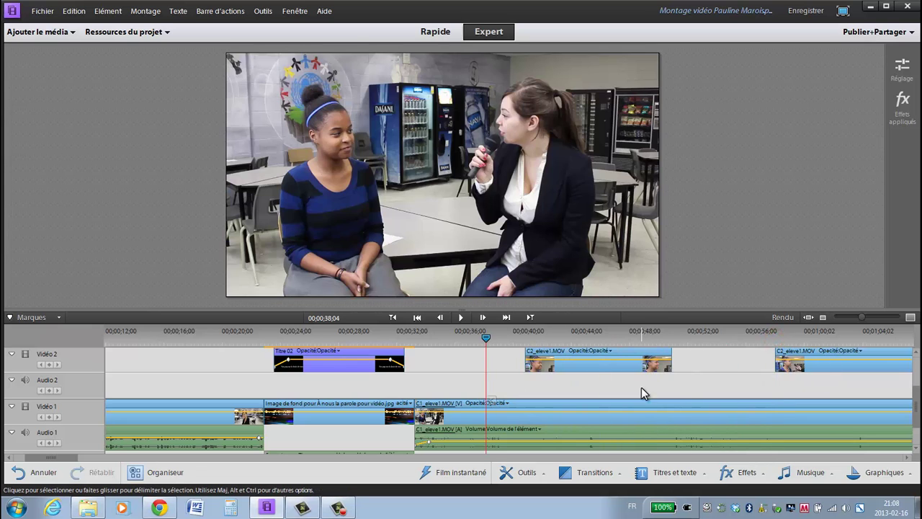
pyautogui.moveTo(485, 337); pyautogui.dragTo(534, 339)
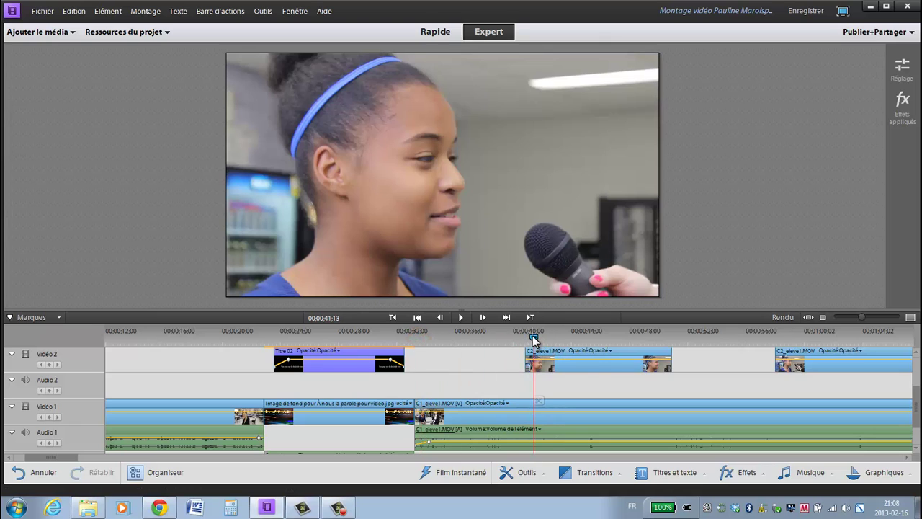
pyautogui.moveTo(532, 337); pyautogui.dragTo(429, 345)
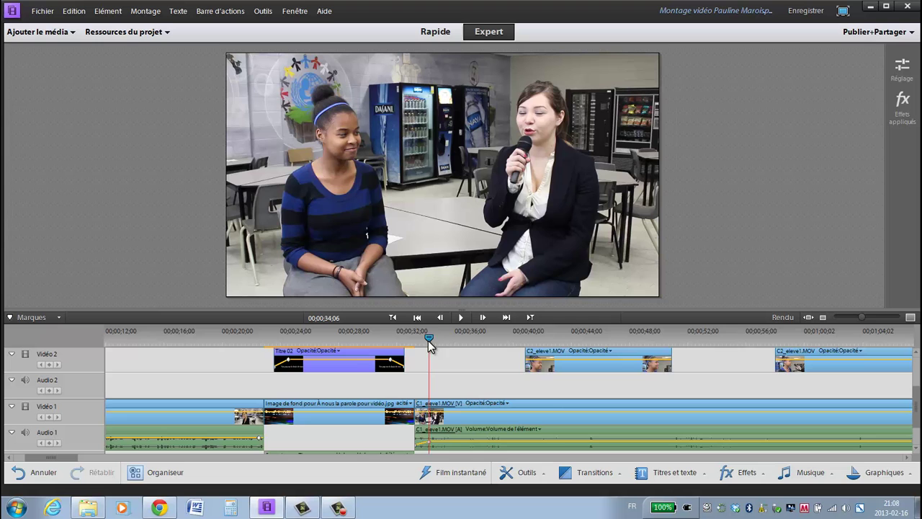
pyautogui.click(459, 317)
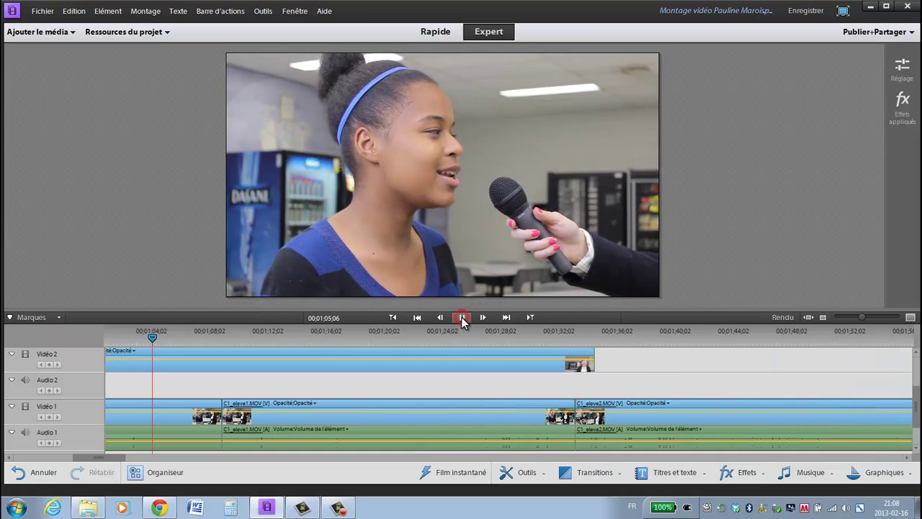
pyautogui.click(461, 317)
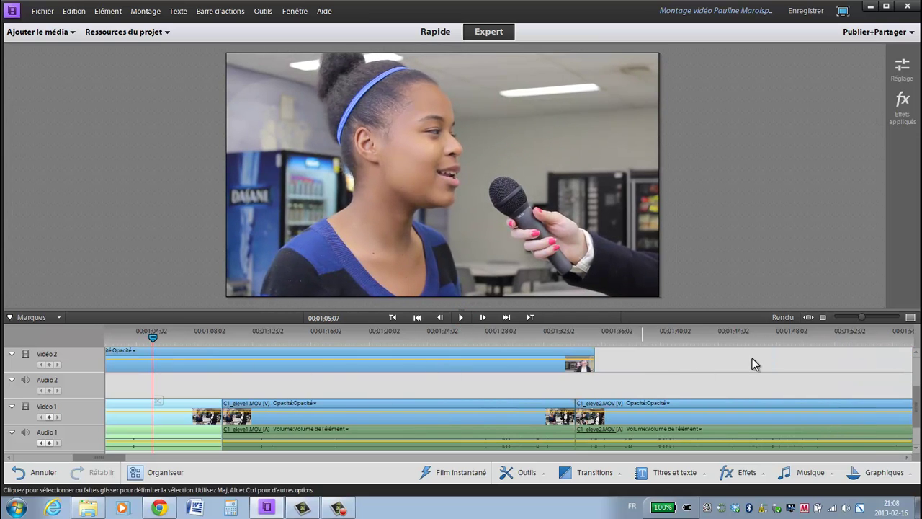
pyautogui.click(809, 317)
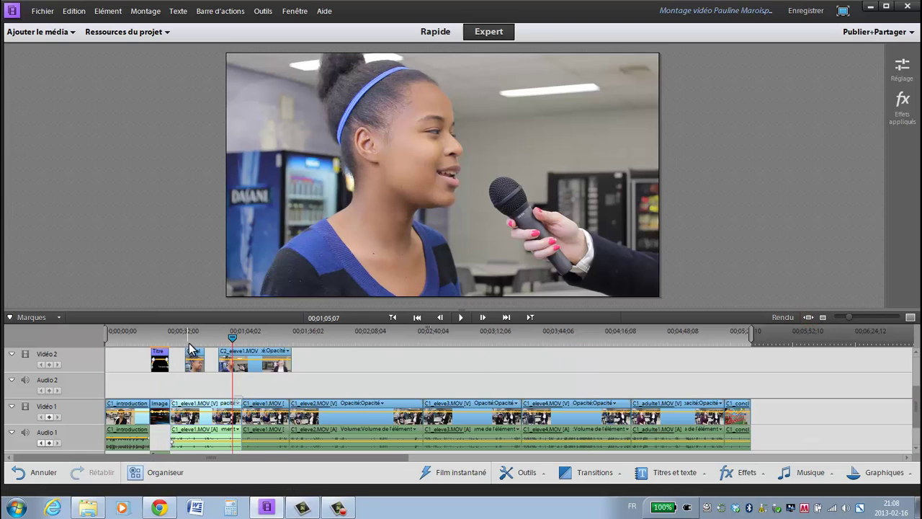